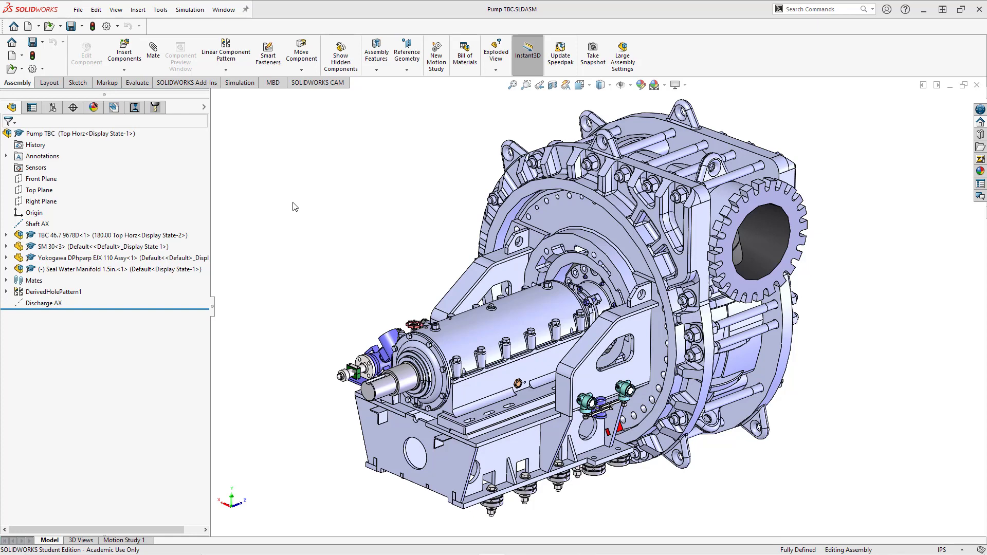
Select the shell's bore face and open TBC 46 Shell 7460D in position in its own window
{"action": "left_click", "coordinate": [758, 239]}
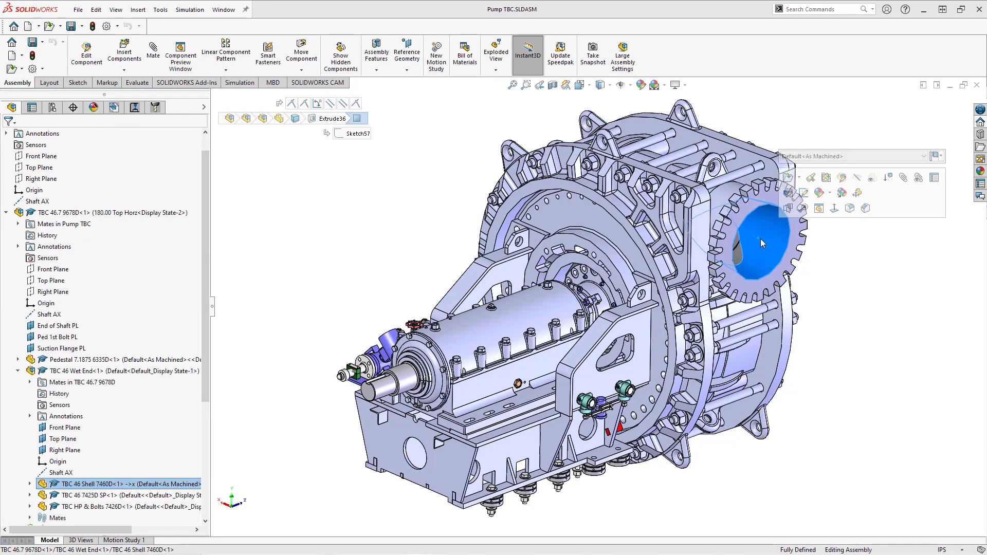
{"action": "left_click", "coordinate": [810, 180]}
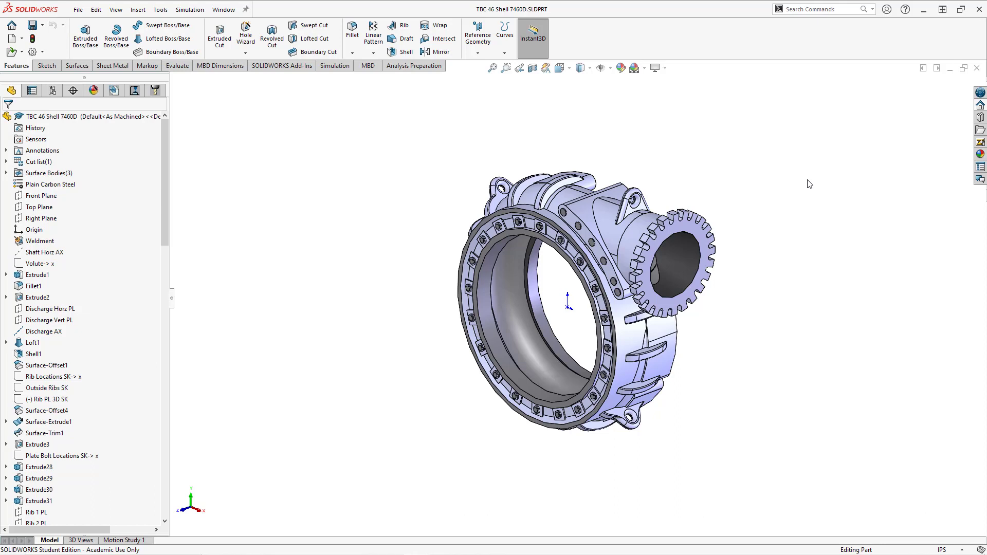
Switch through the Window menu's open documents to bring 3D Sketch.SLDPRT to the front
{"action": "left_click", "coordinate": [224, 10]}
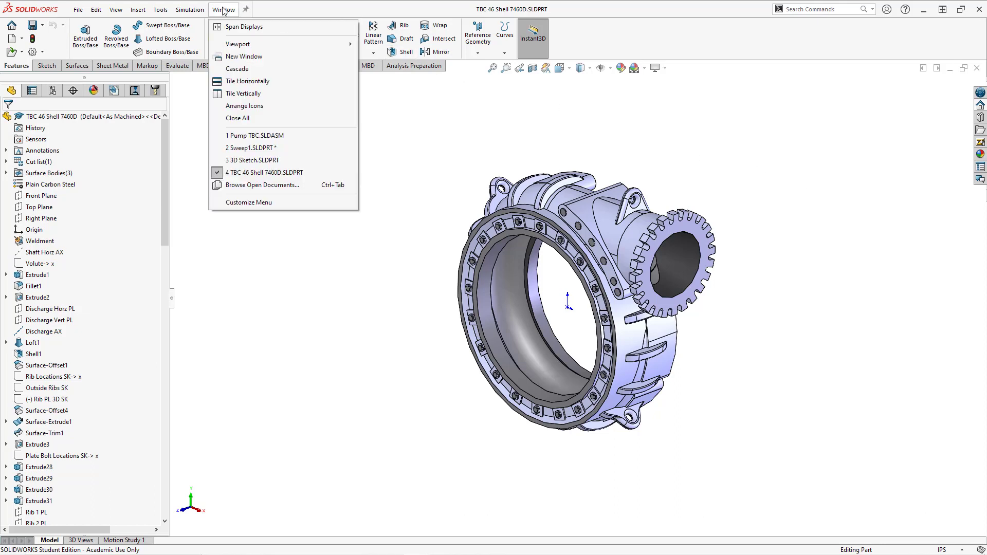
{"action": "left_click", "coordinate": [252, 136]}
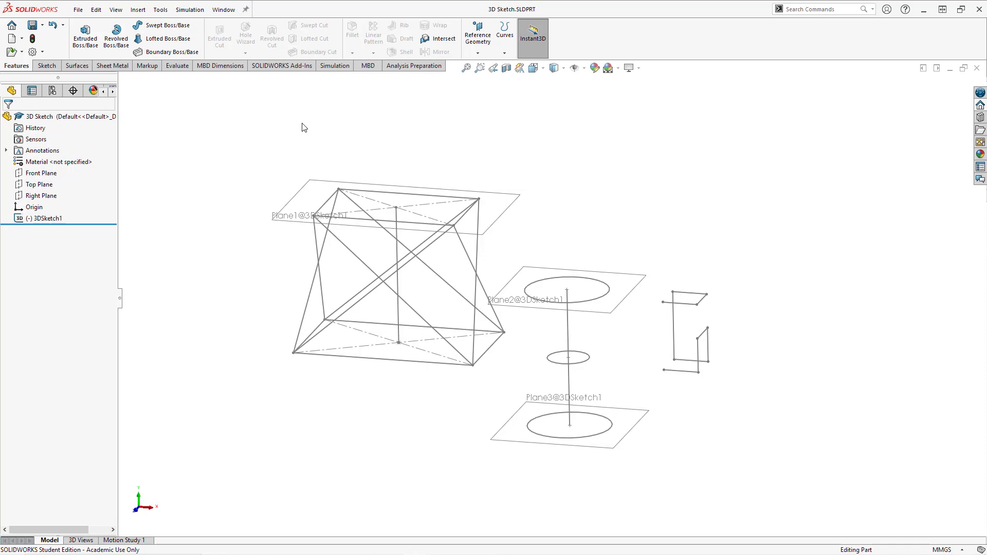
{"action": "left_click", "coordinate": [60, 221]}
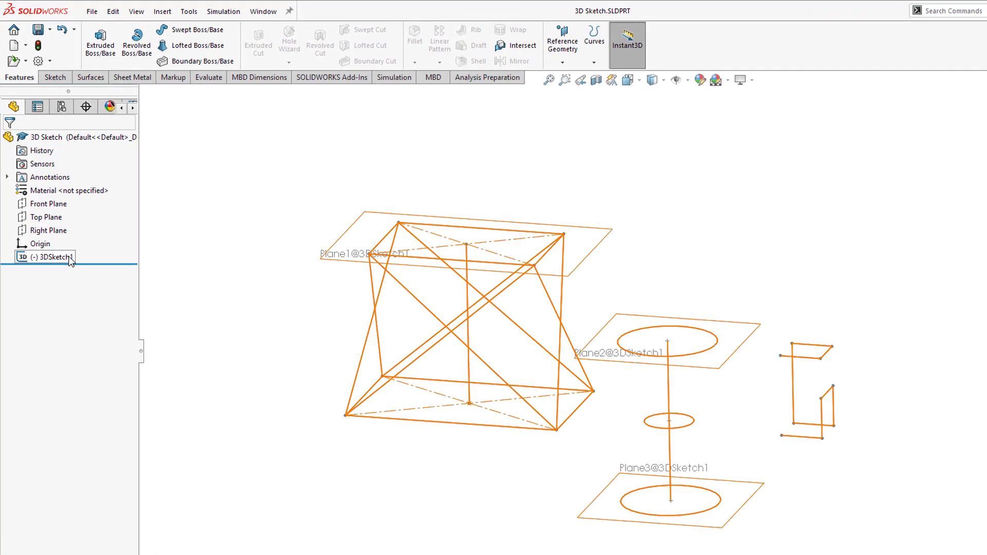
{"action": "left_click", "coordinate": [71, 259]}
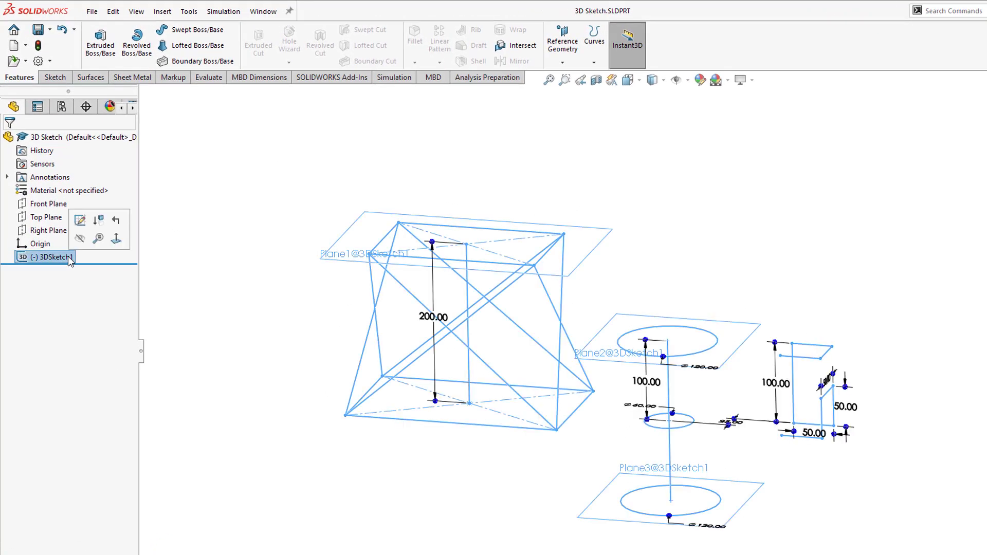
{"action": "left_click", "coordinate": [80, 221]}
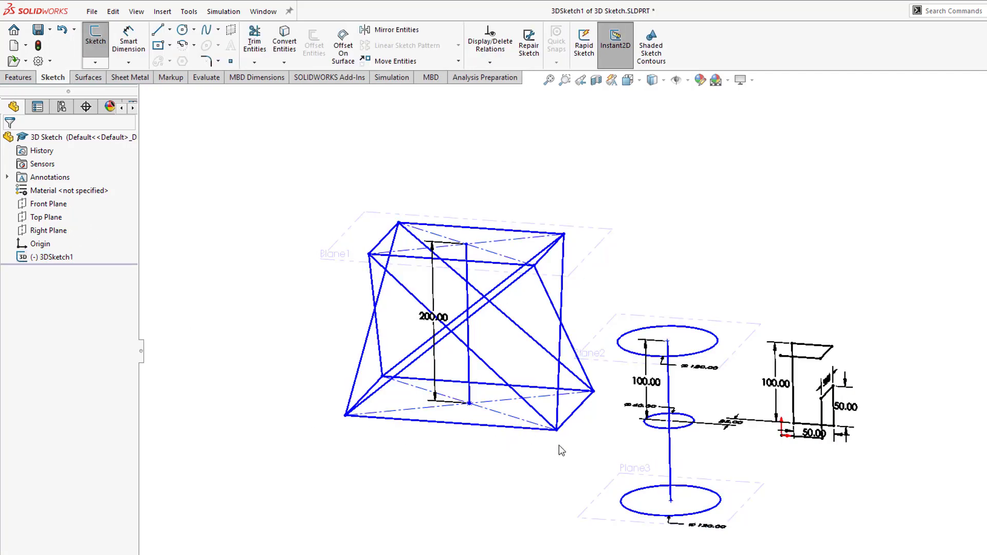
{"action": "mouse_move", "coordinate": [623, 406]}
{"action": "middle_mouse_down"}
{"action": "mouse_move", "coordinate": [665, 374]}
{"action": "mouse_move", "coordinate": [693, 381]}
{"action": "mouse_move", "coordinate": [595, 392]}
{"action": "mouse_move", "coordinate": [569, 418]}
{"action": "mouse_move", "coordinate": [580, 456]}
{"action": "mouse_move", "coordinate": [597, 399]}
{"action": "mouse_move", "coordinate": [577, 441]}
{"action": "mouse_move", "coordinate": [595, 458]}
{"action": "mouse_move", "coordinate": [604, 429]}
{"action": "mouse_move", "coordinate": [603, 450]}
{"action": "mouse_move", "coordinate": [584, 434]}
{"action": "middle_mouse_up"}
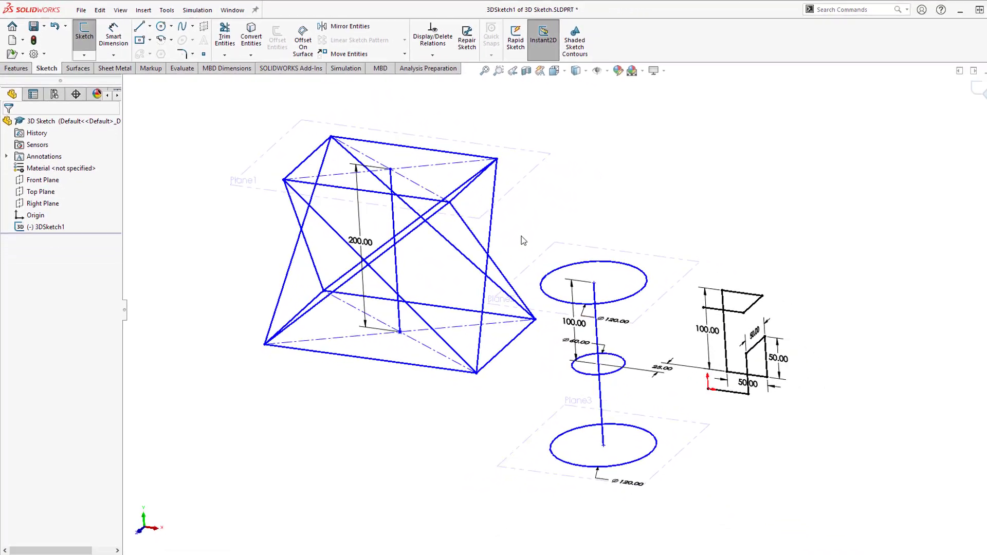
{"action": "left_click", "coordinate": [946, 87]}
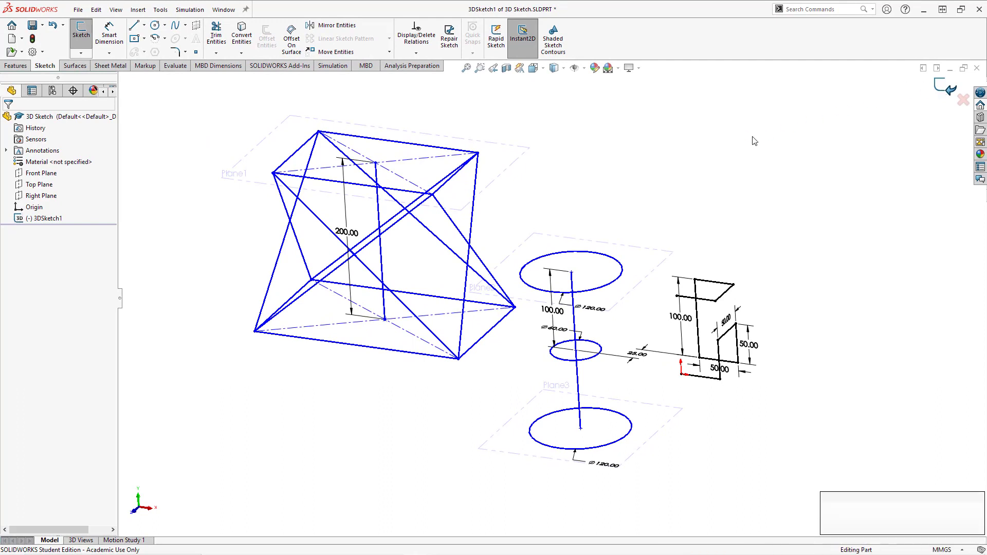
{"action": "left_click", "coordinate": [978, 497]}
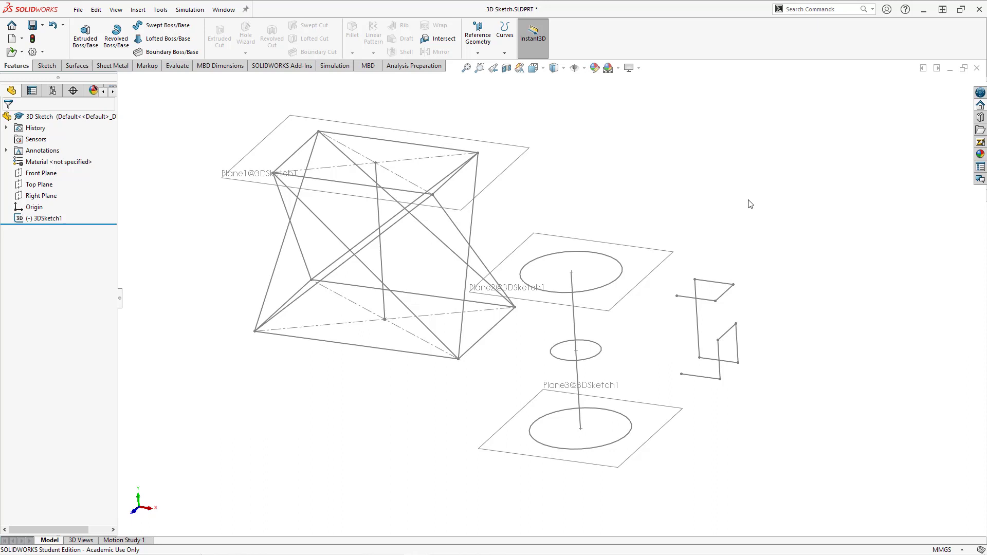
Hide 3DSketch1 and start a new 3D sketch
{"action": "left_click", "coordinate": [51, 224]}
{"action": "left_click", "coordinate": [57, 209]}
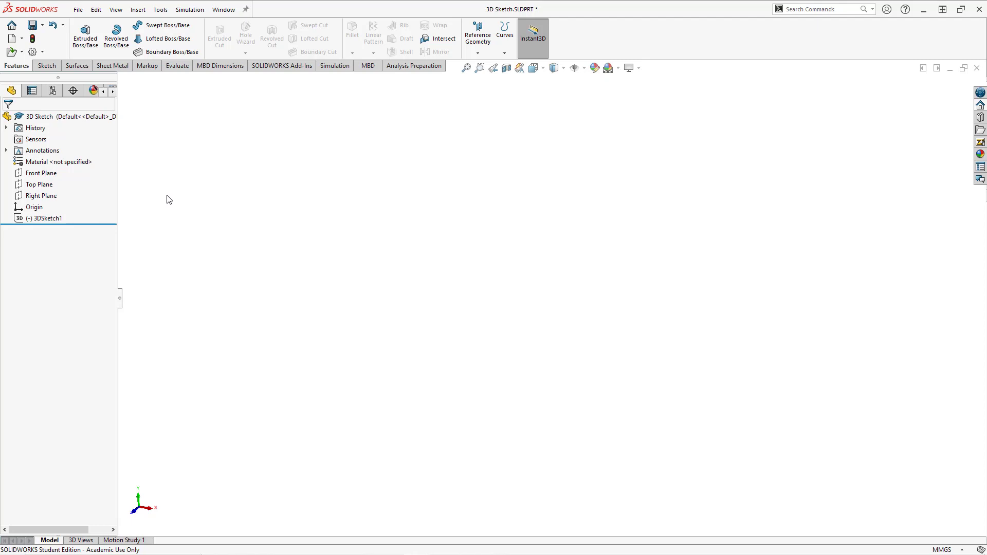
{"action": "left_click", "coordinate": [46, 66]}
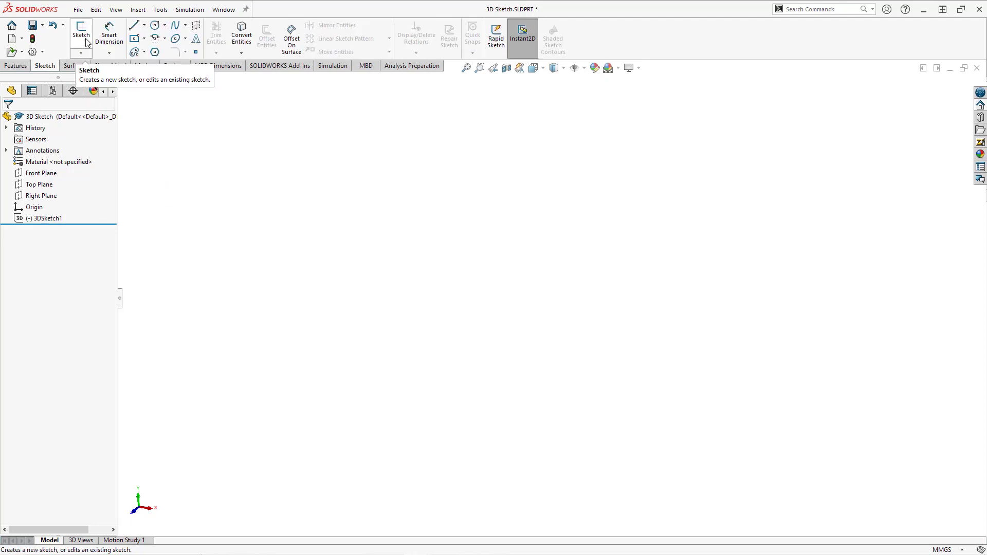
{"action": "left_click", "coordinate": [82, 55]}
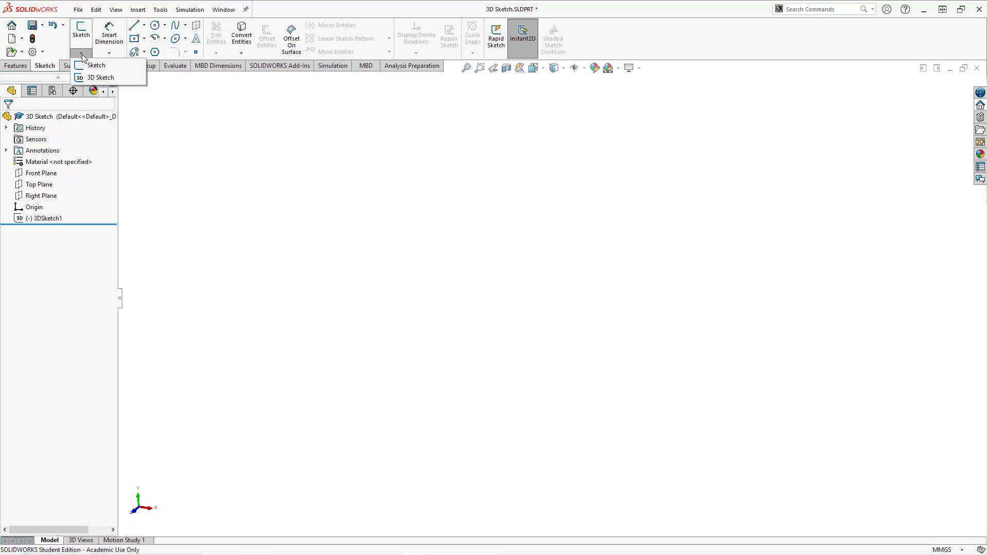
{"action": "left_click", "coordinate": [98, 78]}
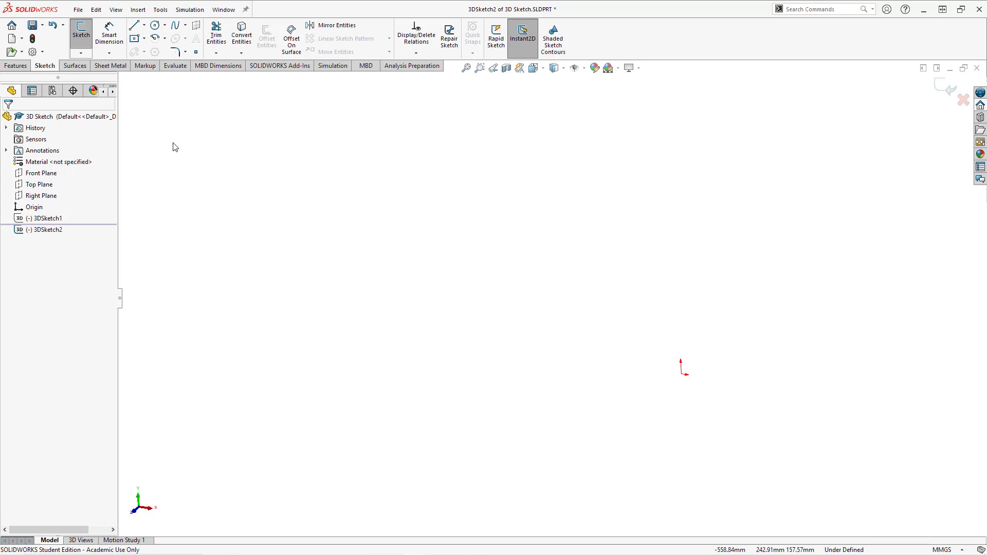
Draw a vertical line up from the origin, then an angled line on the YZ plane
{"action": "left_click", "coordinate": [136, 27]}
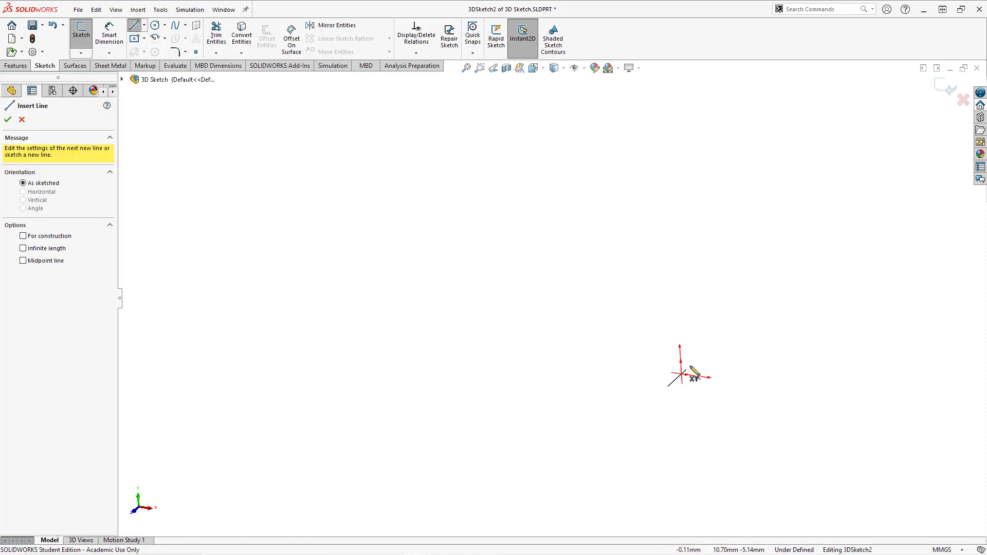
{"action": "left_click", "coordinate": [682, 375]}
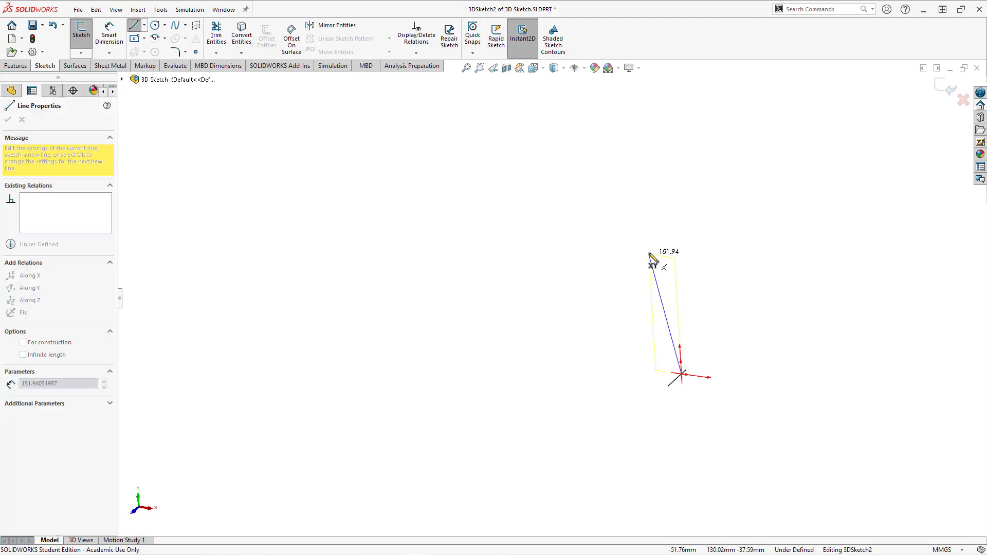
{"action": "left_click", "coordinate": [678, 171]}
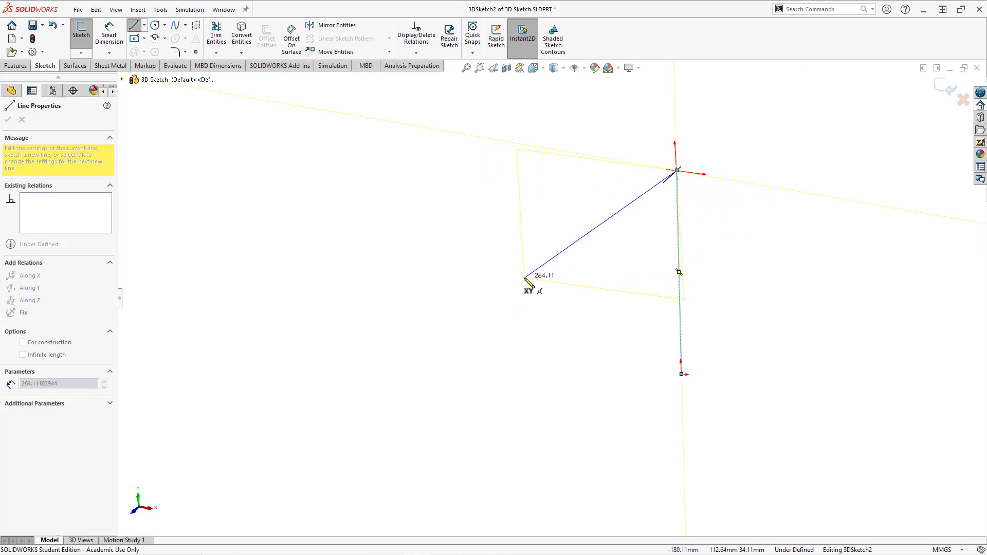
{"action": "key", "text": "Tab"}
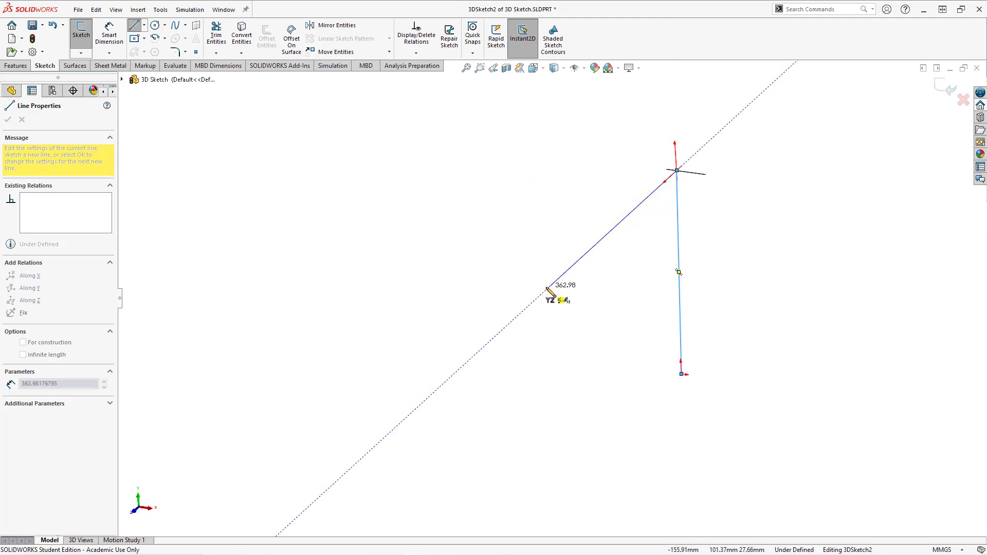
{"action": "left_click", "coordinate": [547, 290]}
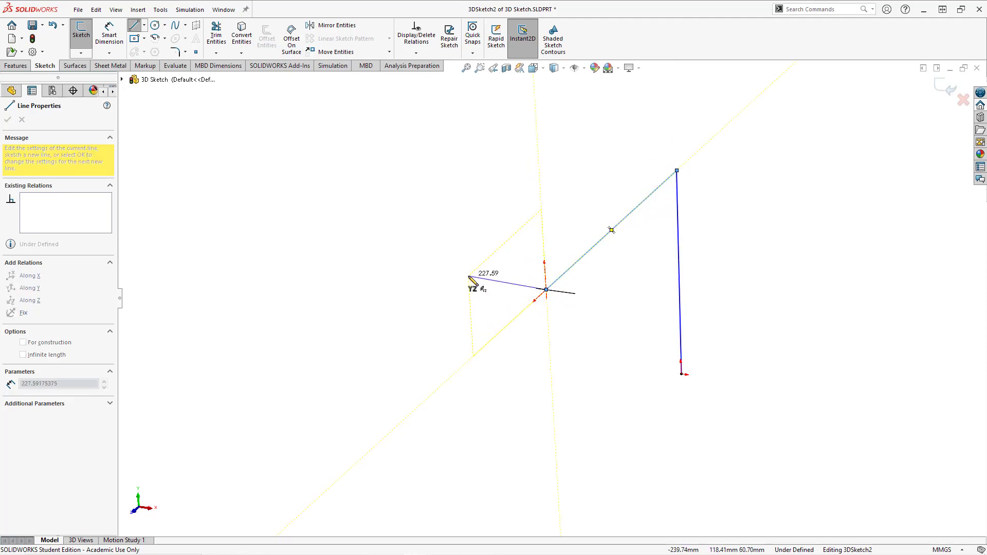
{"action": "key", "text": "Escape"}
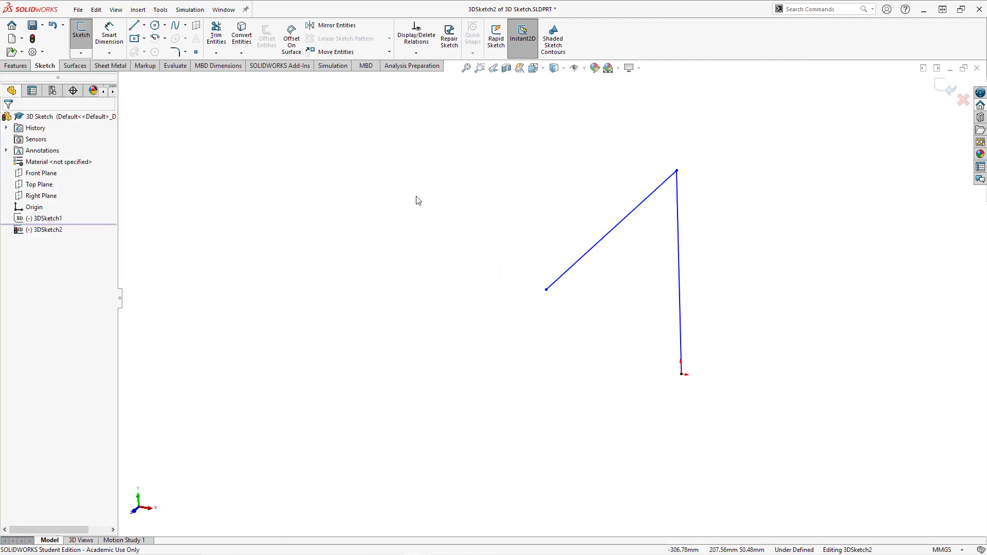
Create Plane1 in the 3D sketch at the angled line's free end, oriented to that line
{"action": "left_click", "coordinate": [195, 25]}
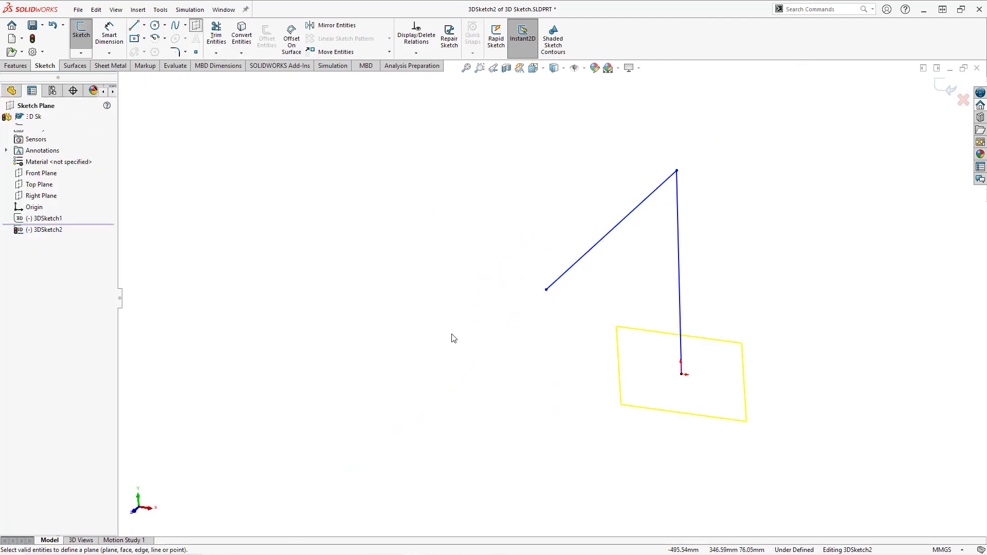
{"action": "left_click", "coordinate": [547, 290]}
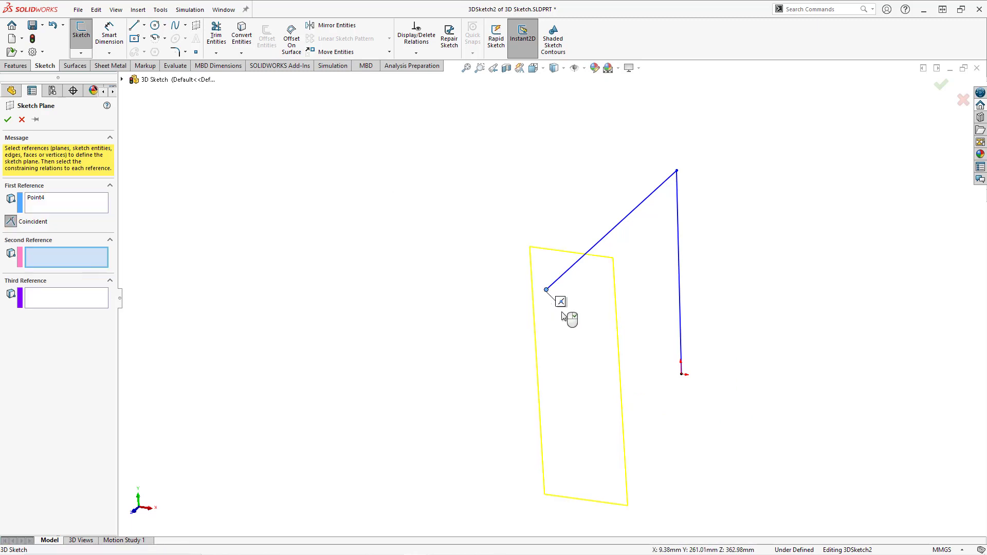
{"action": "left_click", "coordinate": [564, 276]}
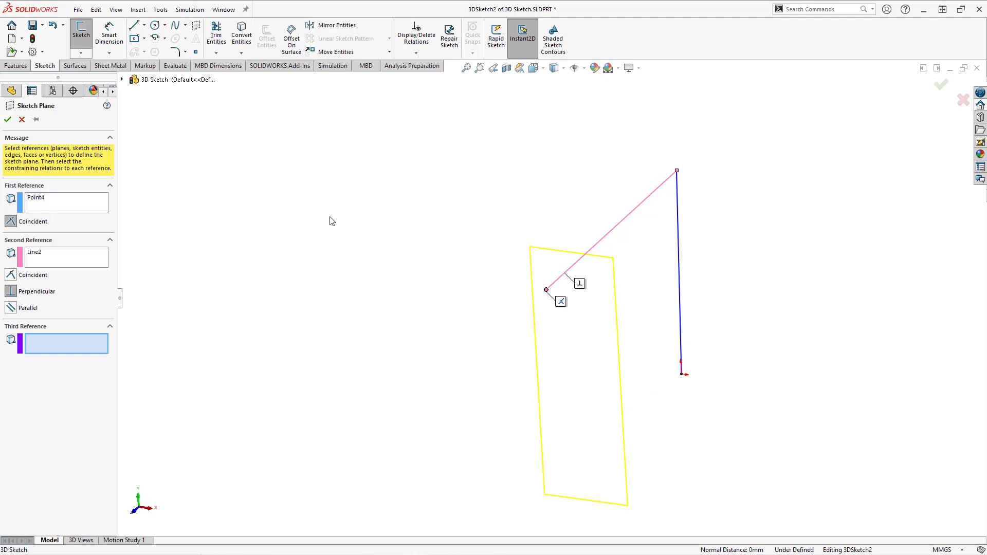
{"action": "left_click", "coordinate": [8, 119]}
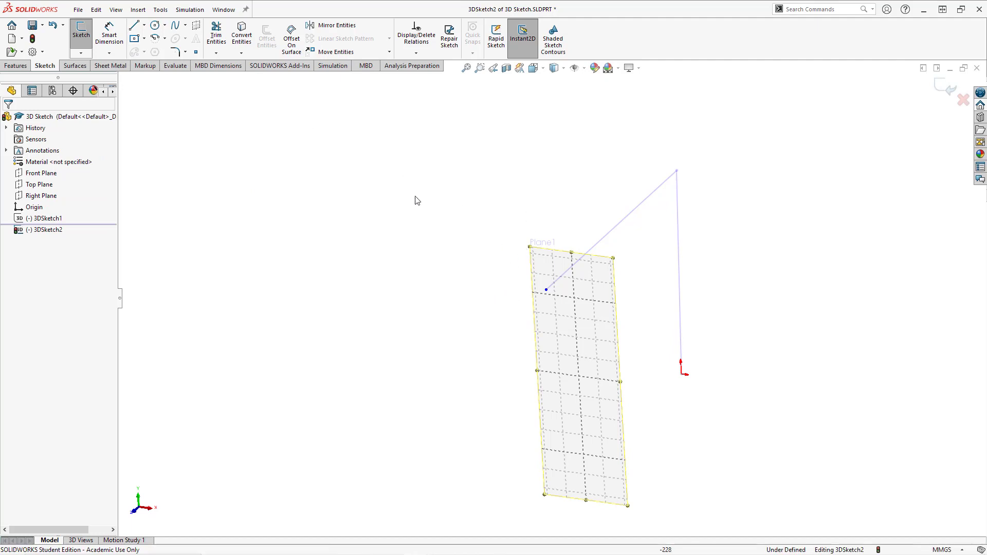
Draw a centred rectangle on Plane1 and circles beside it, then exit the 3D sketch
{"action": "left_click", "coordinate": [134, 38]}
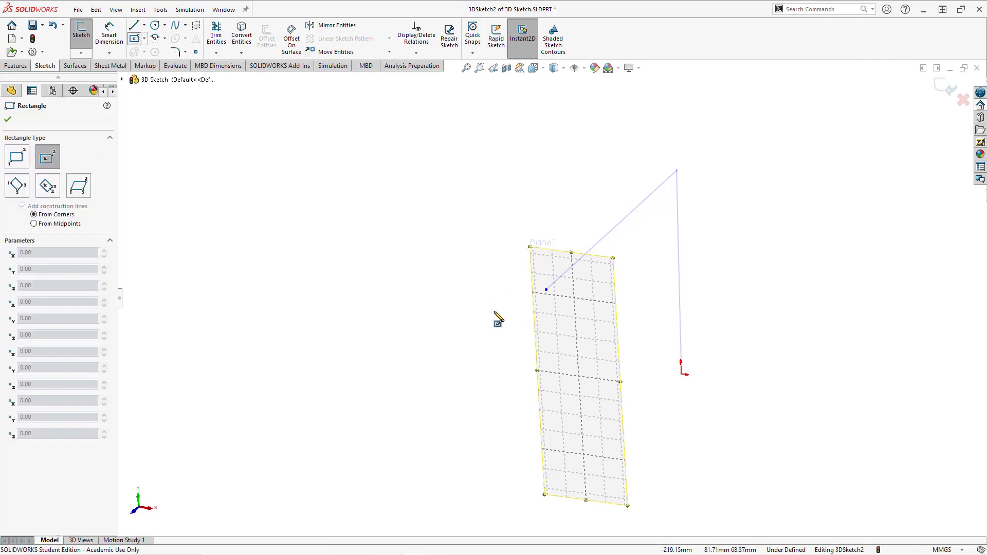
{"action": "left_click_drag", "start_coordinate": [494, 312], "coordinate": [517, 336]}
{"action": "left_click", "coordinate": [576, 184]}
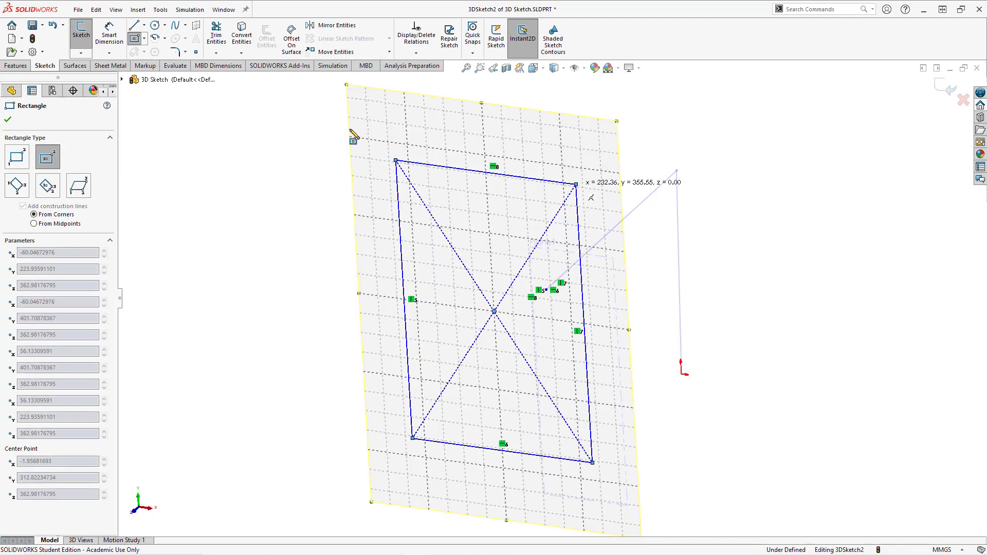
{"action": "left_click", "coordinate": [155, 25]}
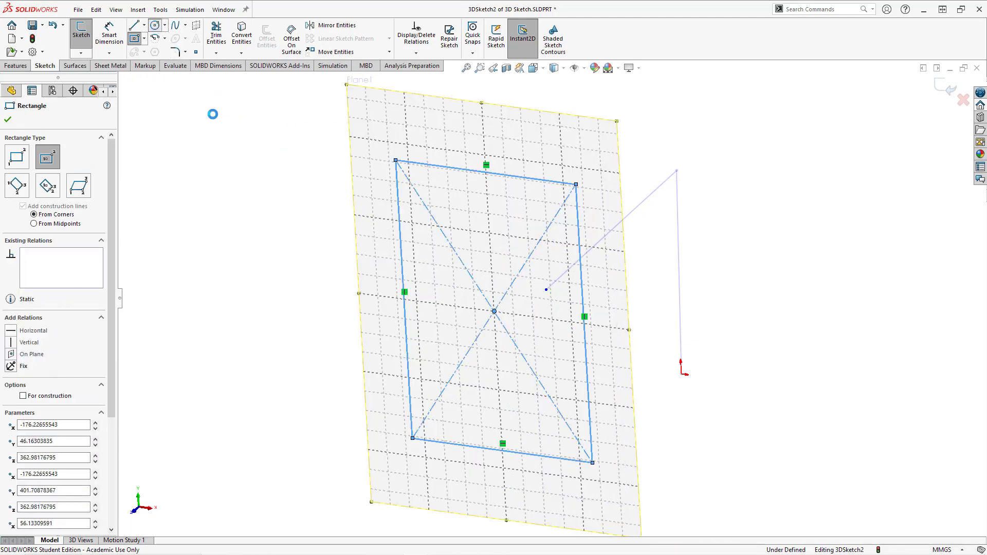
{"action": "left_click", "coordinate": [788, 305]}
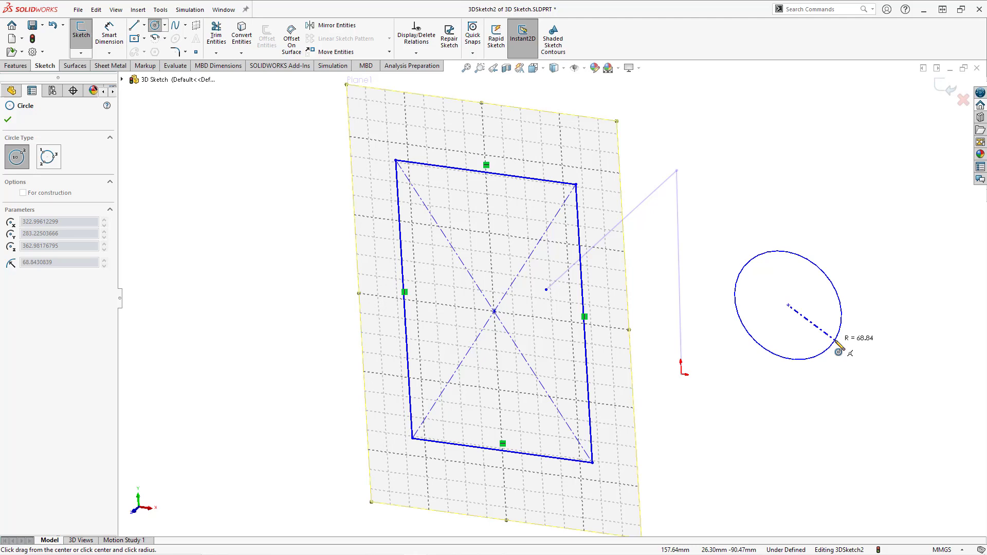
{"action": "left_click", "coordinate": [844, 353]}
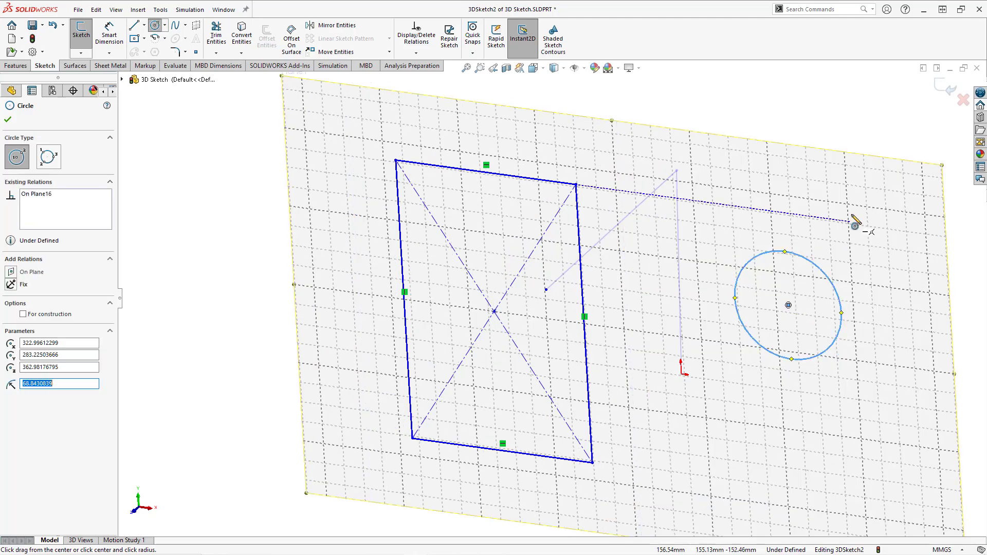
{"action": "left_click", "coordinate": [256, 251]}
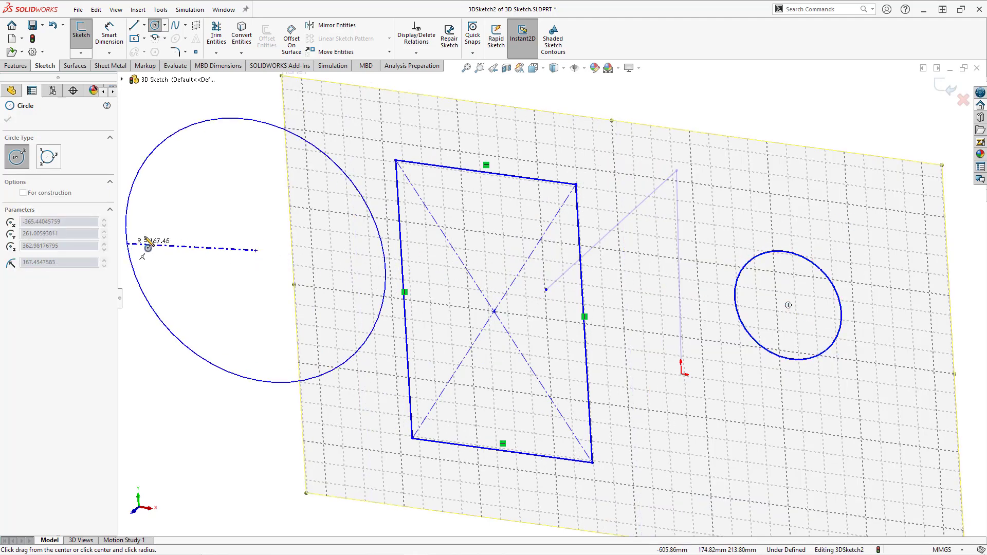
{"action": "key", "text": "Escape"}
{"action": "key", "text": "Escape"}
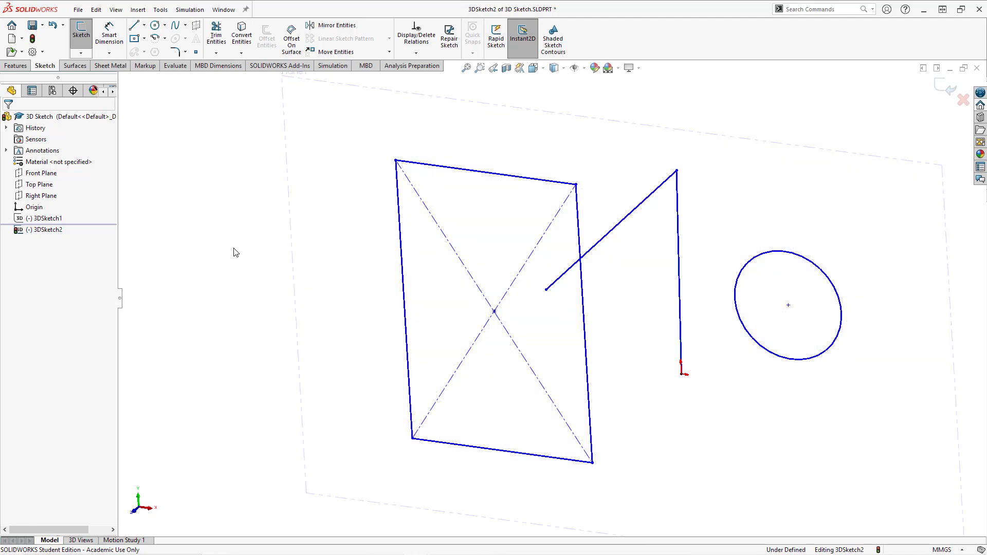
{"action": "mouse_move", "coordinate": [529, 254]}
{"action": "middle_mouse_down"}
{"action": "mouse_move", "coordinate": [481, 254]}
{"action": "mouse_move", "coordinate": [492, 308]}
{"action": "middle_mouse_up"}
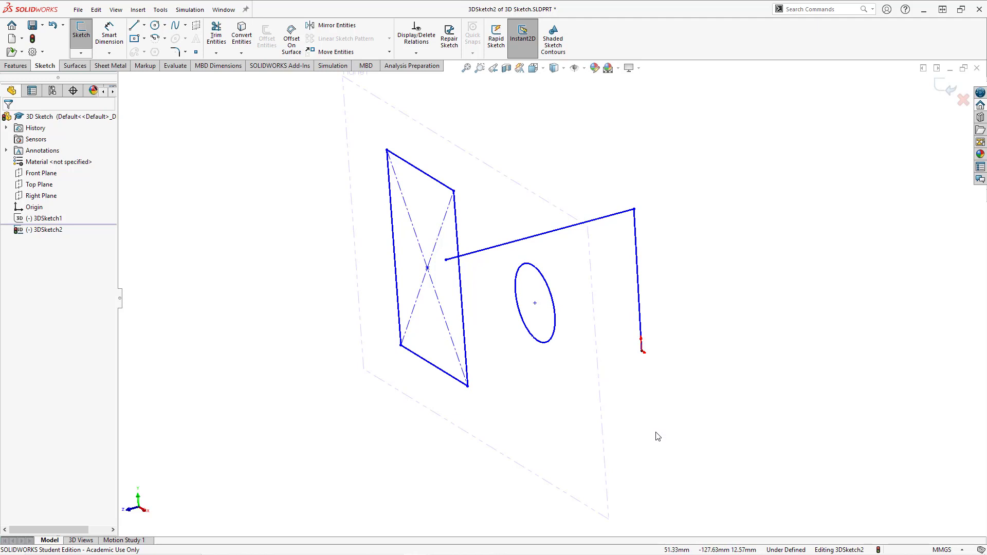
{"action": "left_click", "coordinate": [942, 90]}
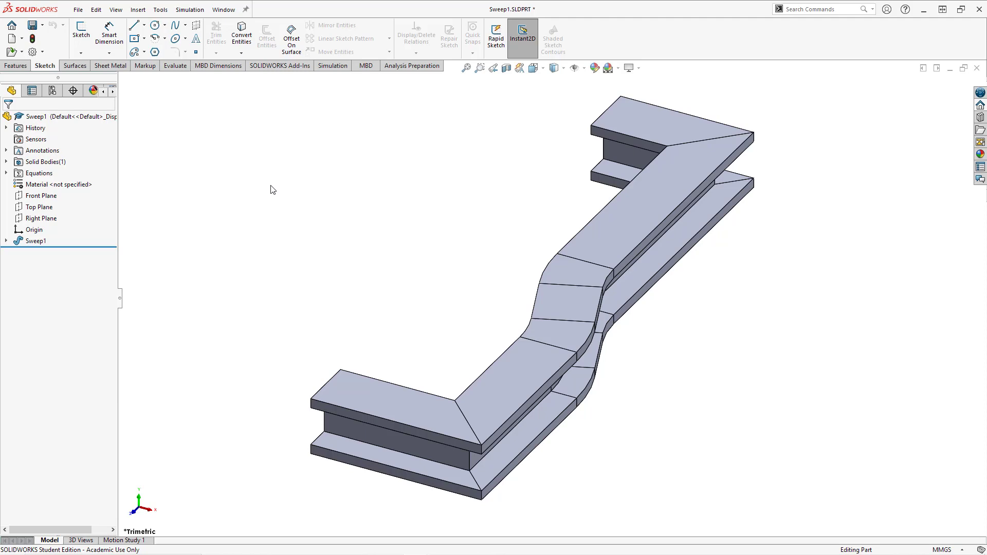
{"action": "left_click", "coordinate": [160, 10]}
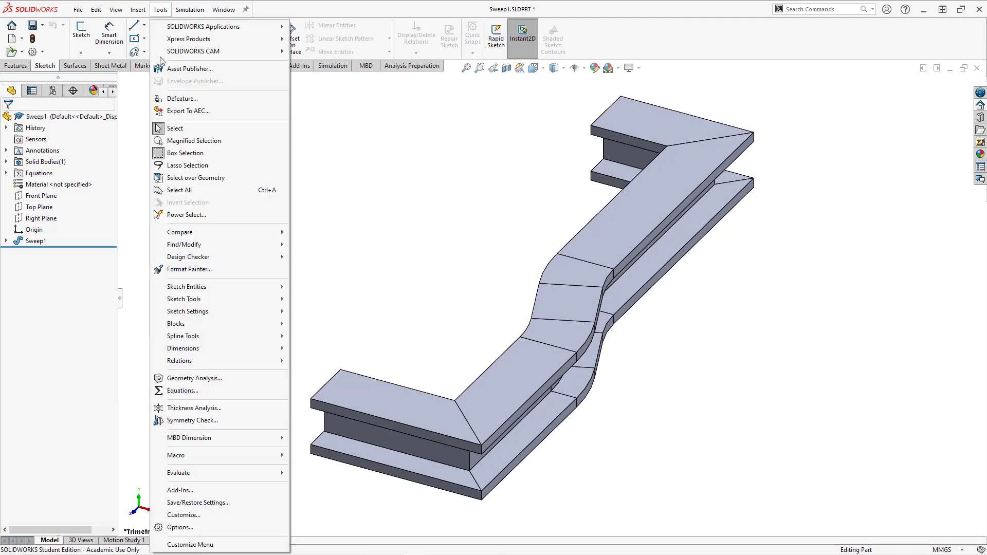
{"action": "left_click", "coordinate": [184, 514]}
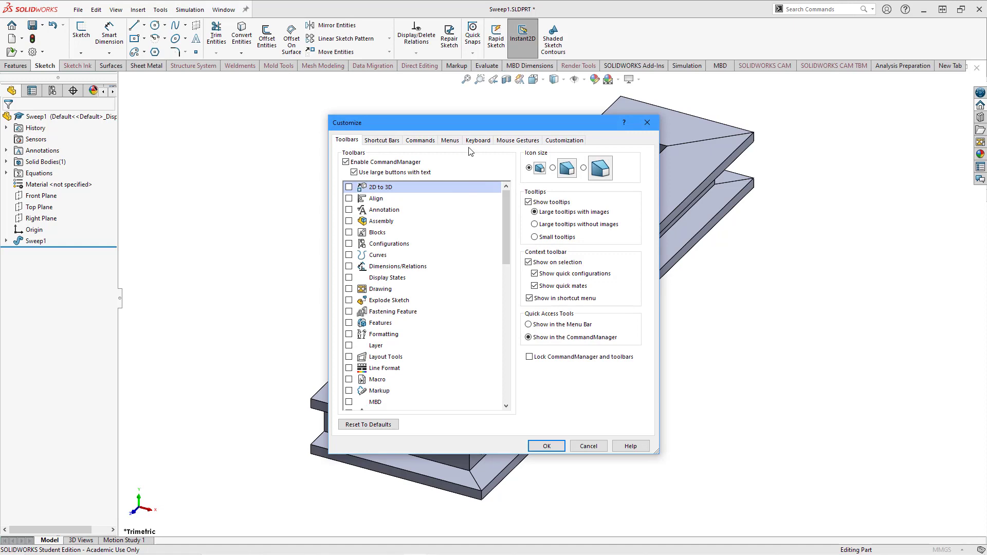
{"action": "left_click", "coordinate": [511, 142]}
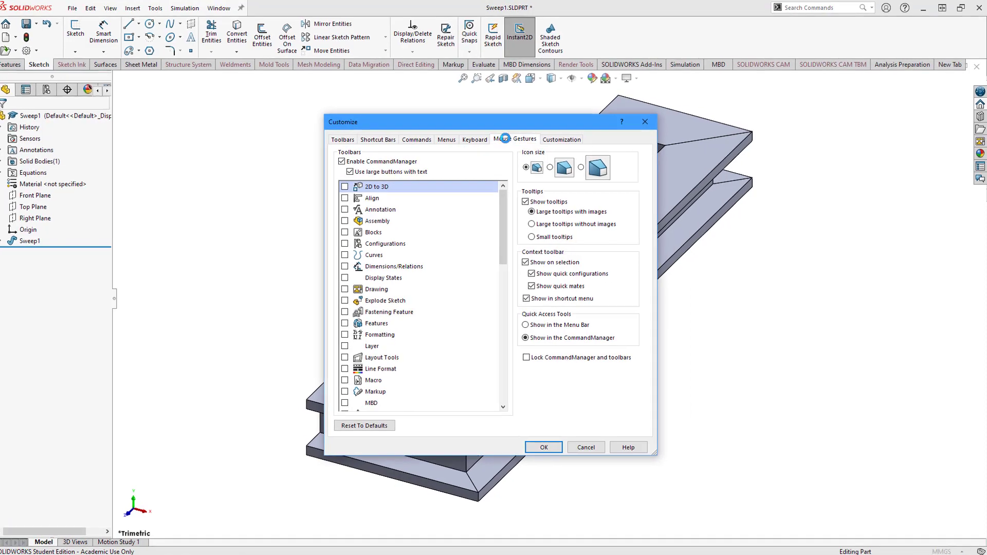
{"action": "left_click", "coordinate": [505, 138]}
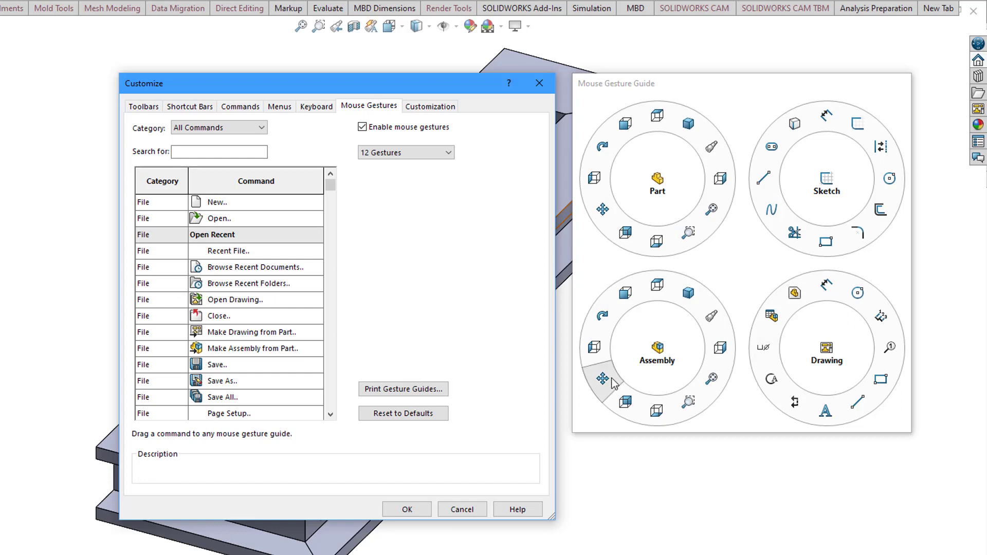
{"action": "left_click", "coordinate": [425, 154]}
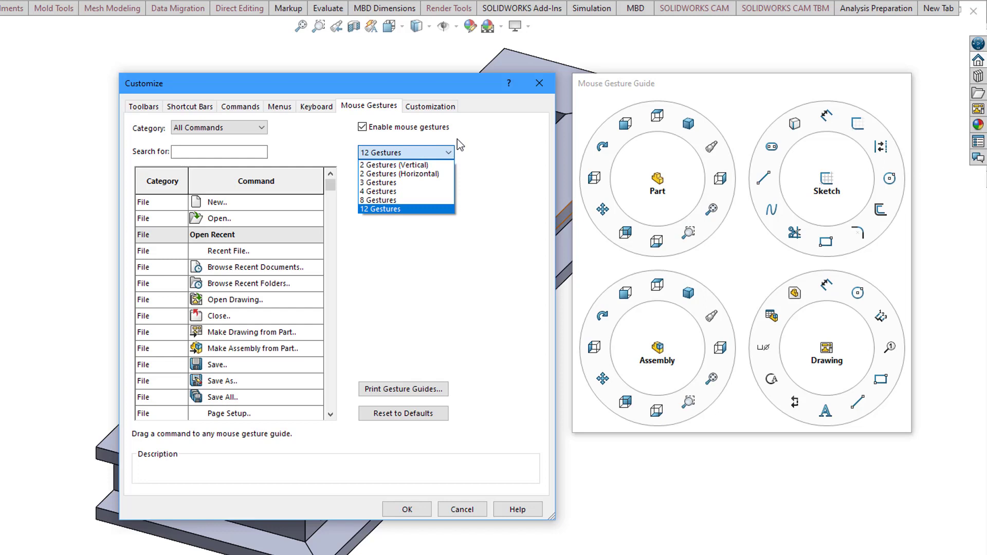
{"action": "left_click", "coordinate": [476, 144]}
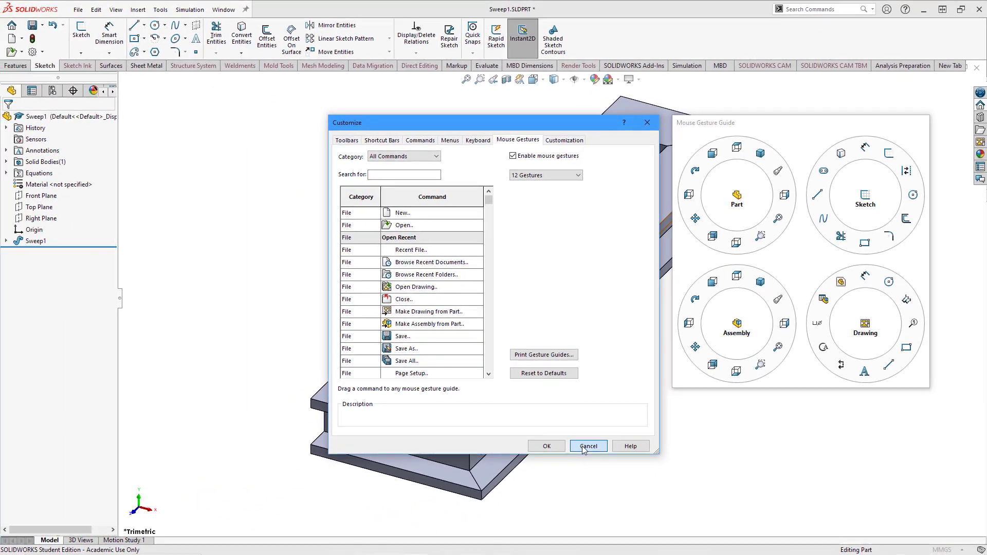
{"action": "left_click", "coordinate": [587, 446]}
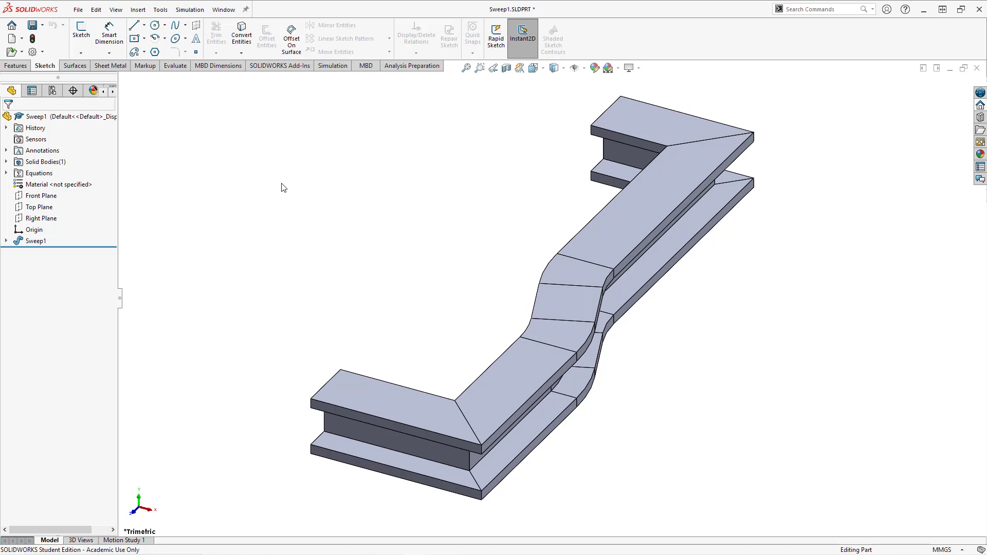
Show the sweep in Back and Bottom views via mouse gestures, then isometric with Ctrl+7
{"action": "right_click_drag", "start_coordinate": [282, 187], "coordinate": [254, 207]}
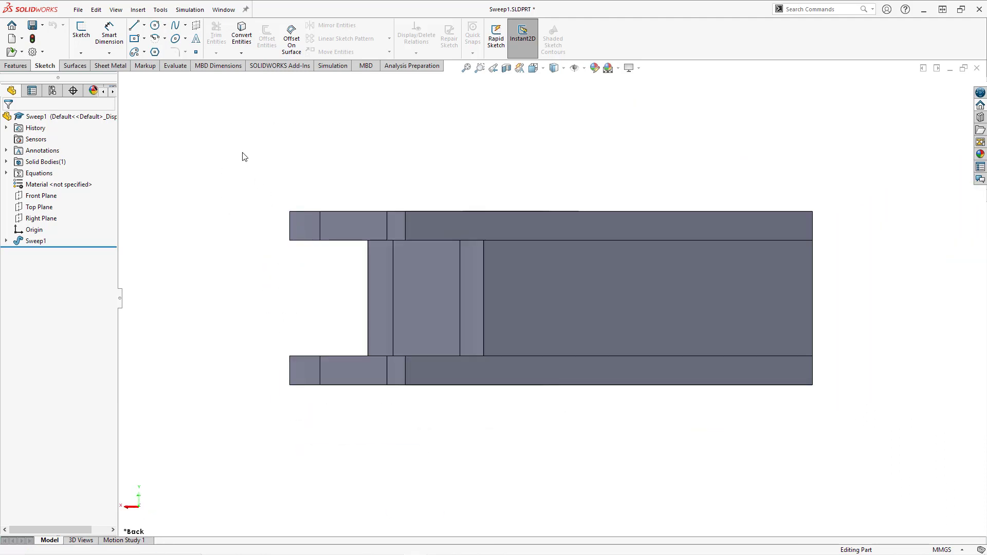
{"action": "right_click", "coordinate": [243, 157]}
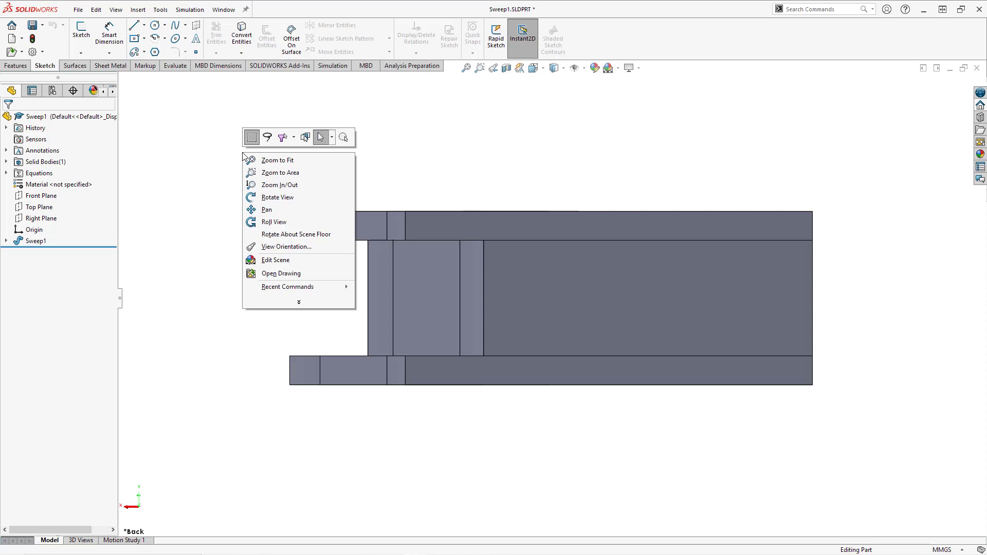
{"action": "left_click", "coordinate": [137, 200]}
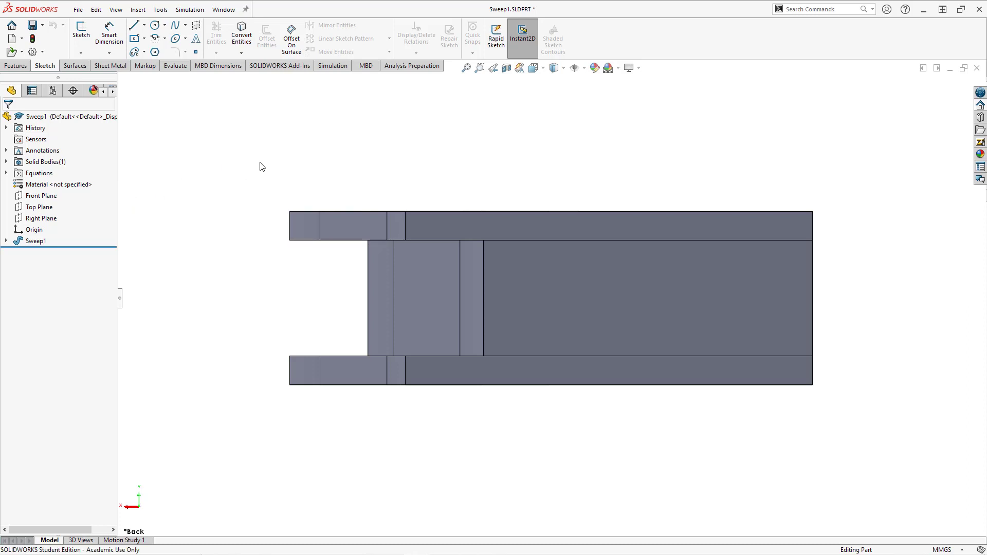
{"action": "right_click_drag", "start_coordinate": [257, 165], "coordinate": [229, 188]}
{"action": "right_click_drag", "start_coordinate": [258, 132], "coordinate": [239, 171]}
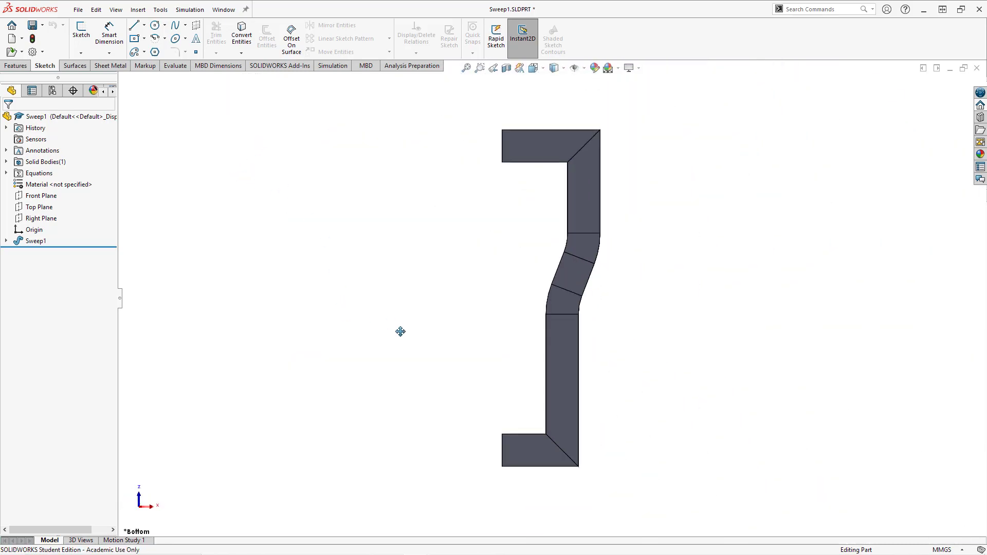
{"action": "mouse_move", "coordinate": [400, 331]}
{"action": "left_mouse_down"}
{"action": "mouse_move", "coordinate": [447, 255]}
{"action": "mouse_move", "coordinate": [401, 284]}
{"action": "mouse_move", "coordinate": [386, 331]}
{"action": "left_mouse_up"}
{"action": "scroll", "coordinate": [385, 331], "scroll_direction": "up", "scroll_amount": 1}
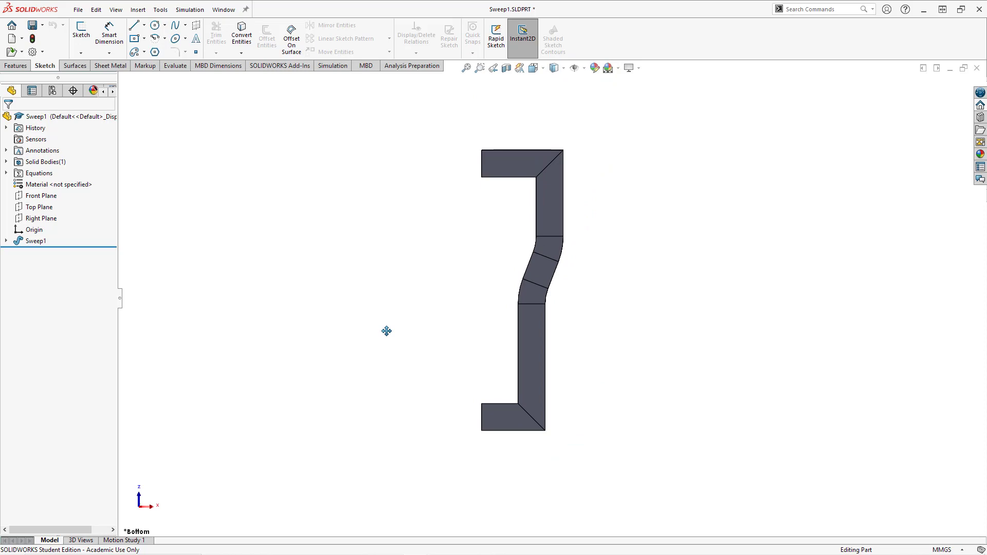
{"action": "key", "text": "ctrl+7"}
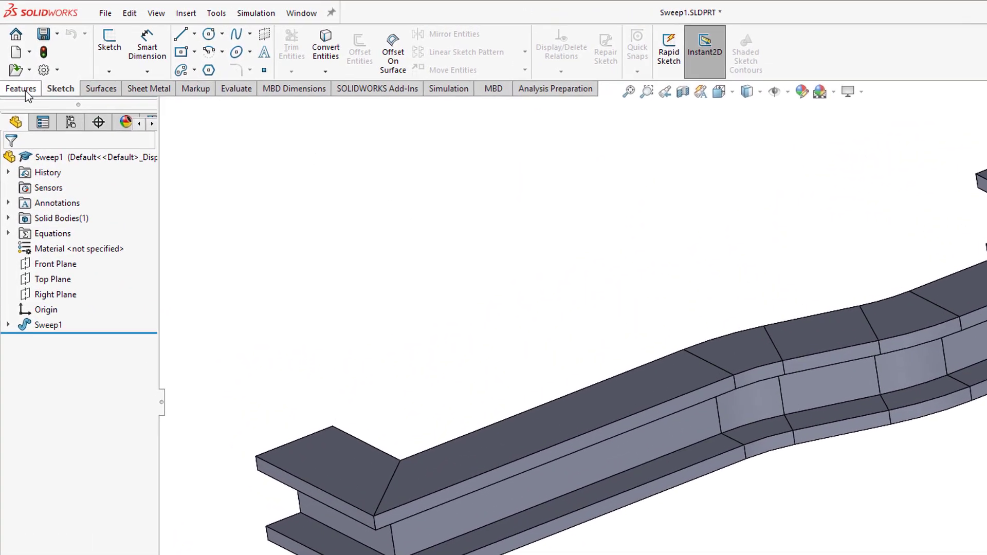
Start a Hole Wizard hole from the Features tab, then cancel it without adding it
{"action": "left_click", "coordinate": [26, 91]}
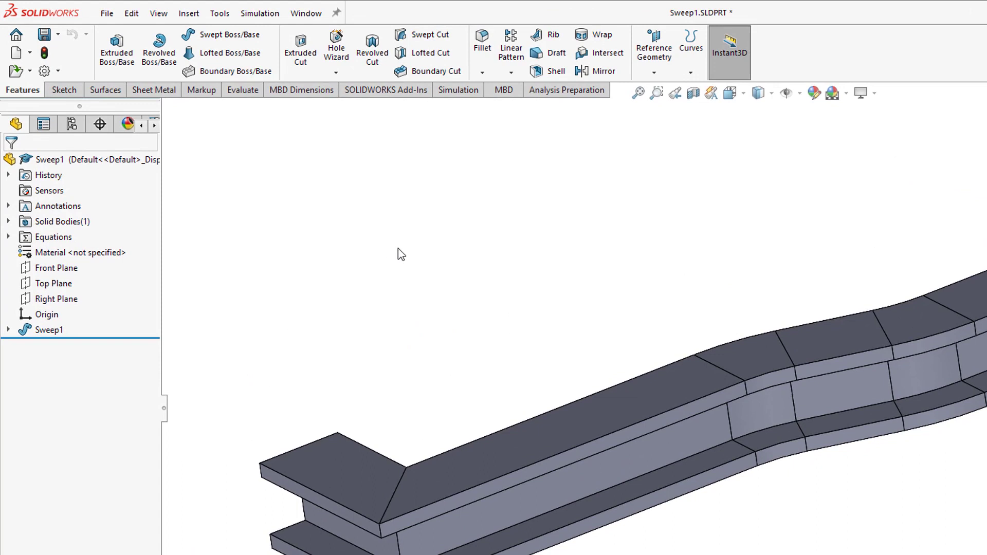
{"action": "left_click", "coordinate": [337, 58]}
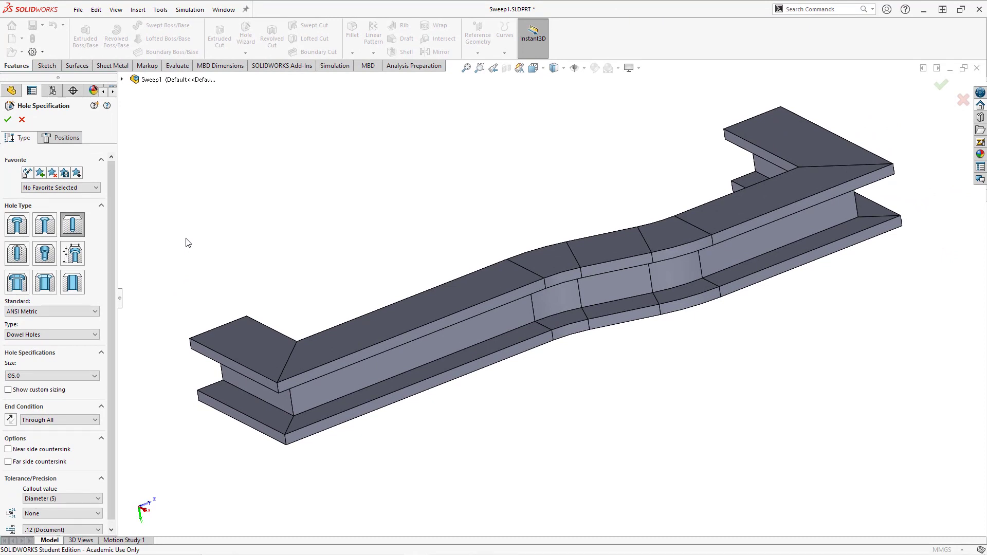
{"action": "key", "text": "Escape"}
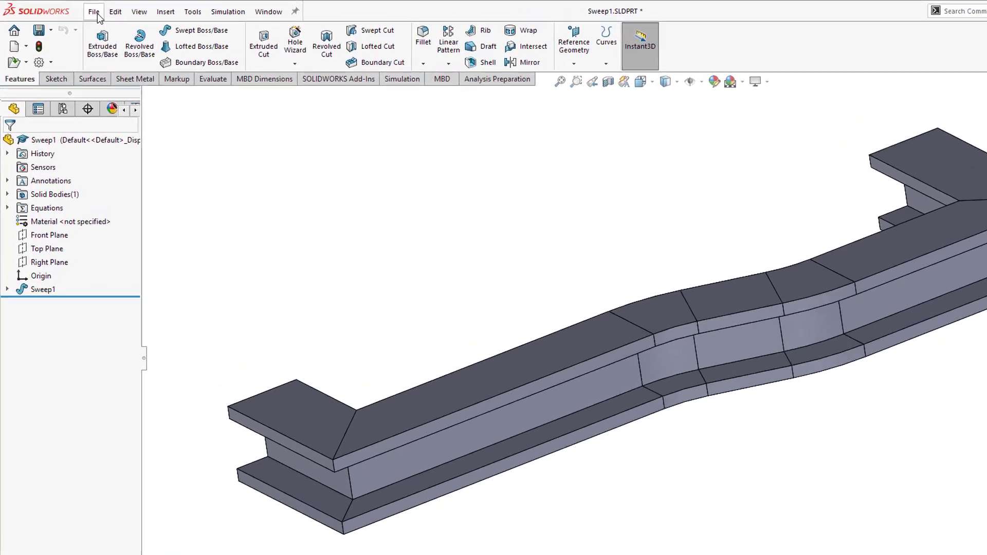
Make assembly Assem6 from the part and place Sweep1 as its fixed component
{"action": "left_click", "coordinate": [95, 12]}
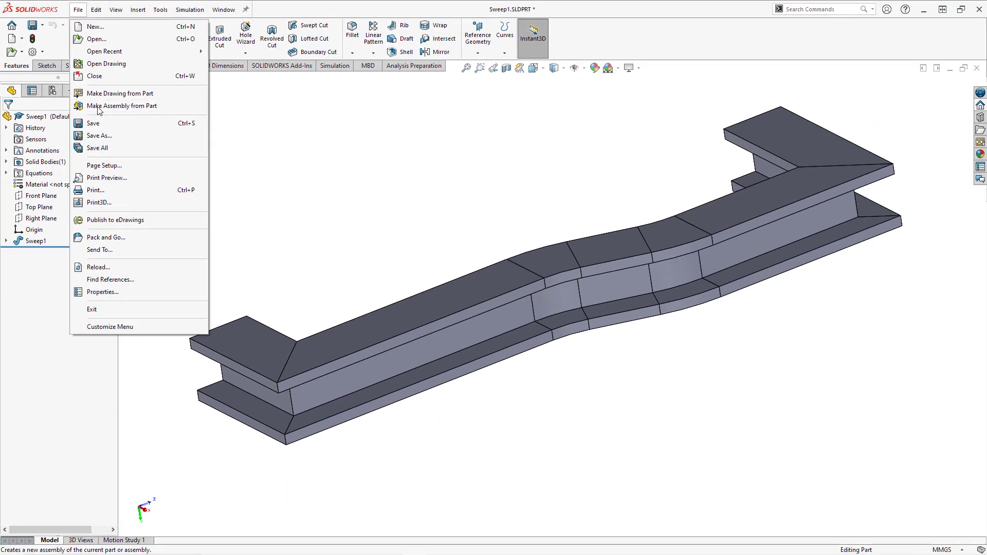
{"action": "left_click", "coordinate": [149, 160]}
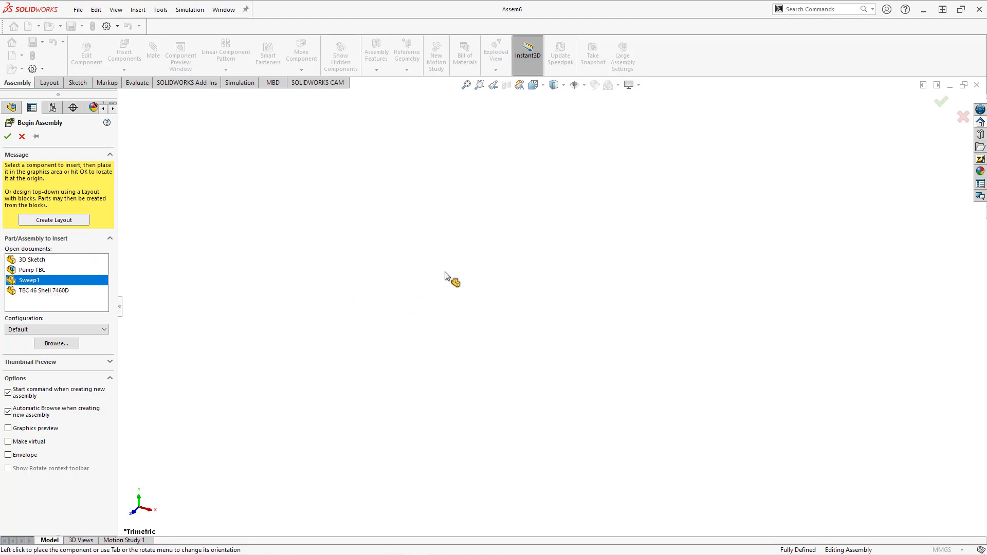
{"action": "left_click", "coordinate": [393, 276]}
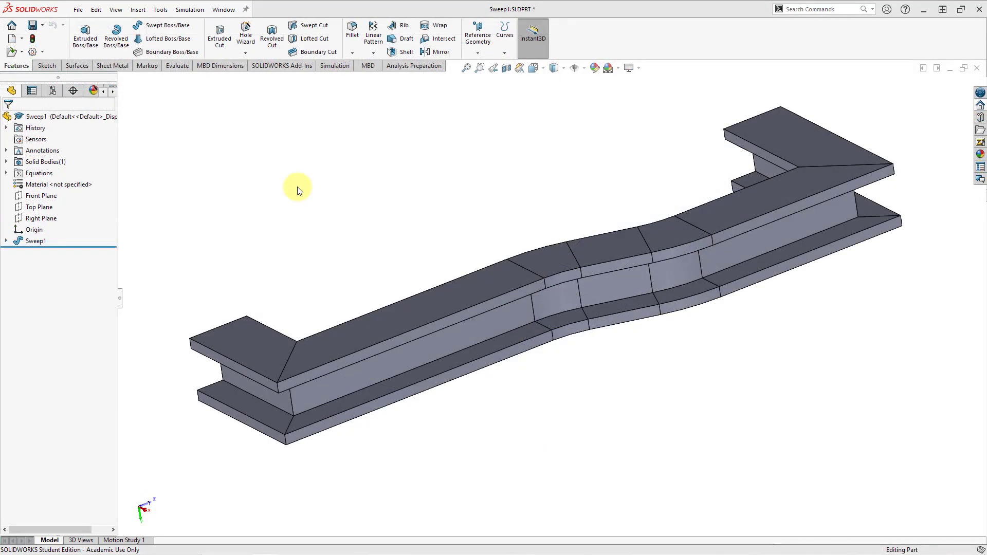
Make a C (ANSI) Landscape drawing of Sweep1 and place an isometric view at upper right
{"action": "left_click", "coordinate": [78, 11]}
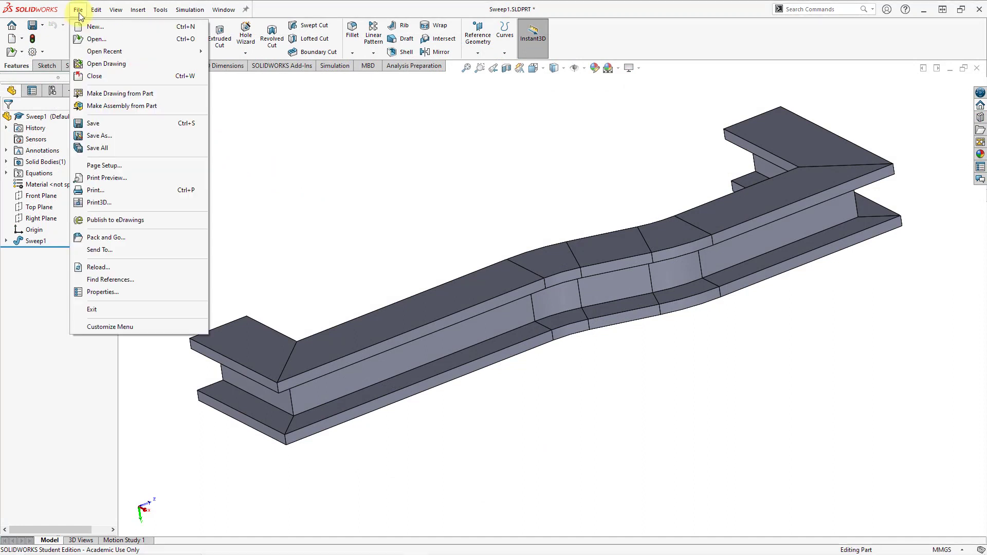
{"action": "left_click", "coordinate": [98, 94]}
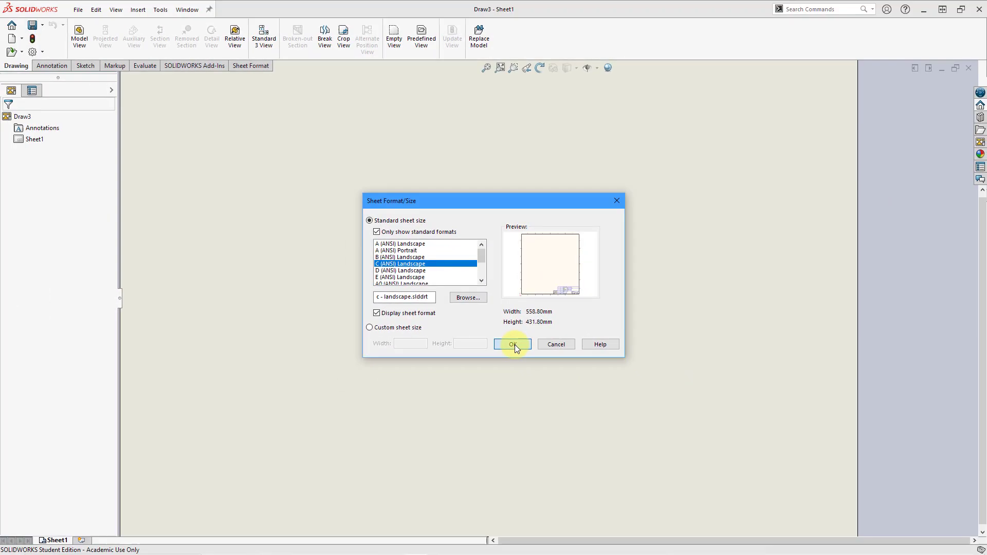
{"action": "left_click", "coordinate": [532, 416]}
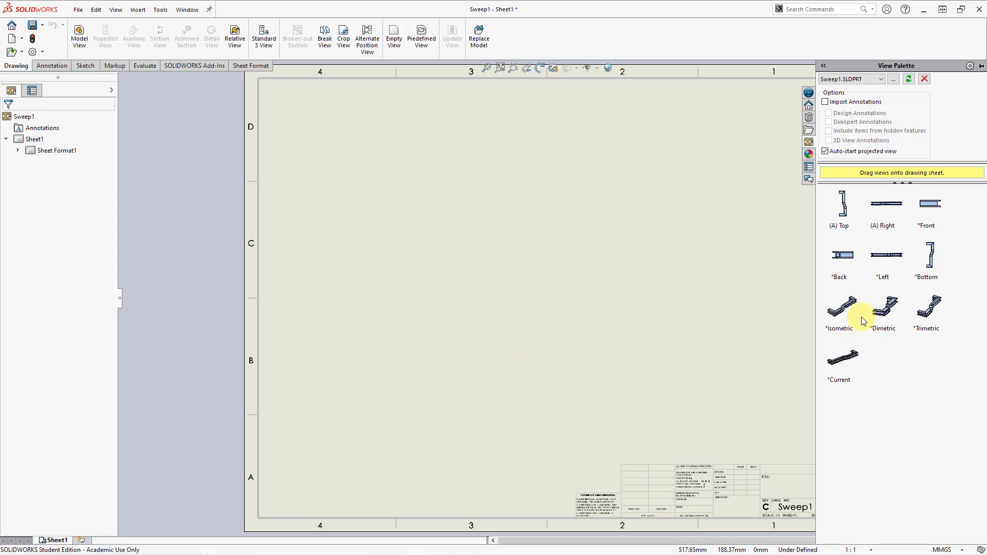
{"action": "left_click_drag", "start_coordinate": [844, 304], "coordinate": [702, 189]}
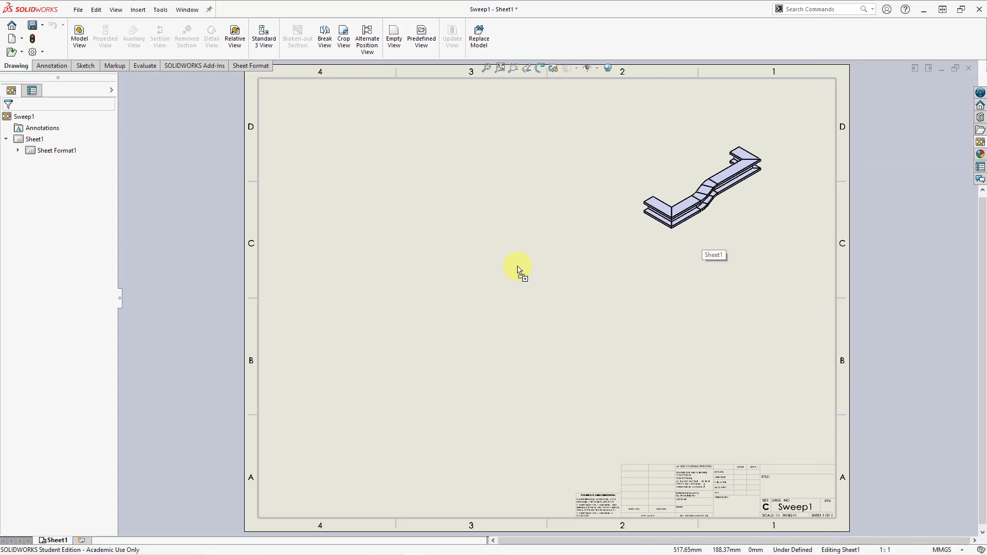